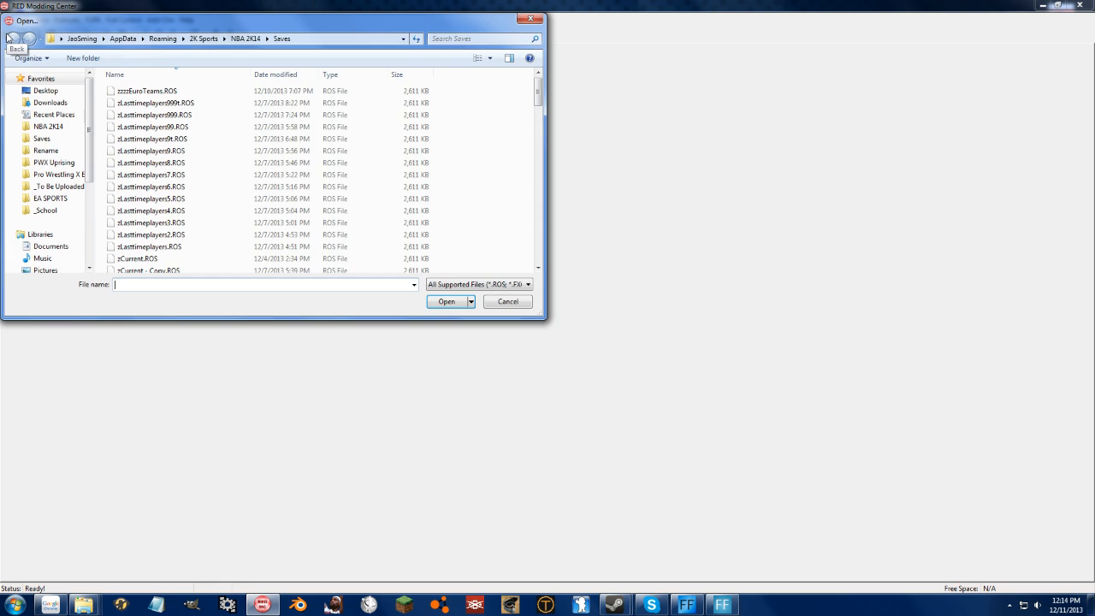
Open the zzzzEuroTeams.ROS roster and replace the last name of the player with ID 8 with 1
double_click(236, 93)
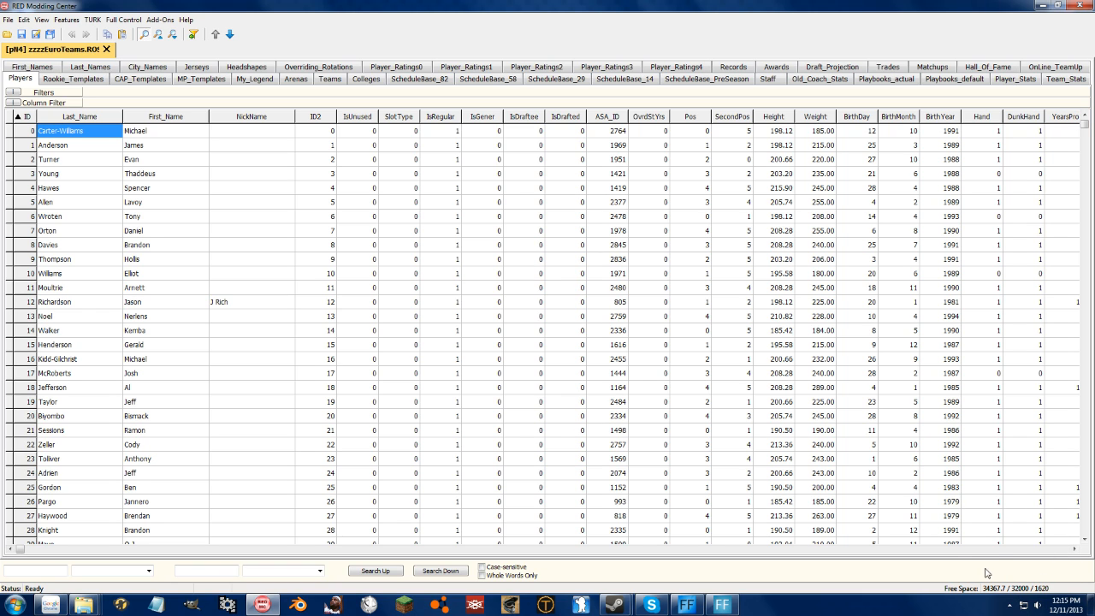
left_click(60, 245)
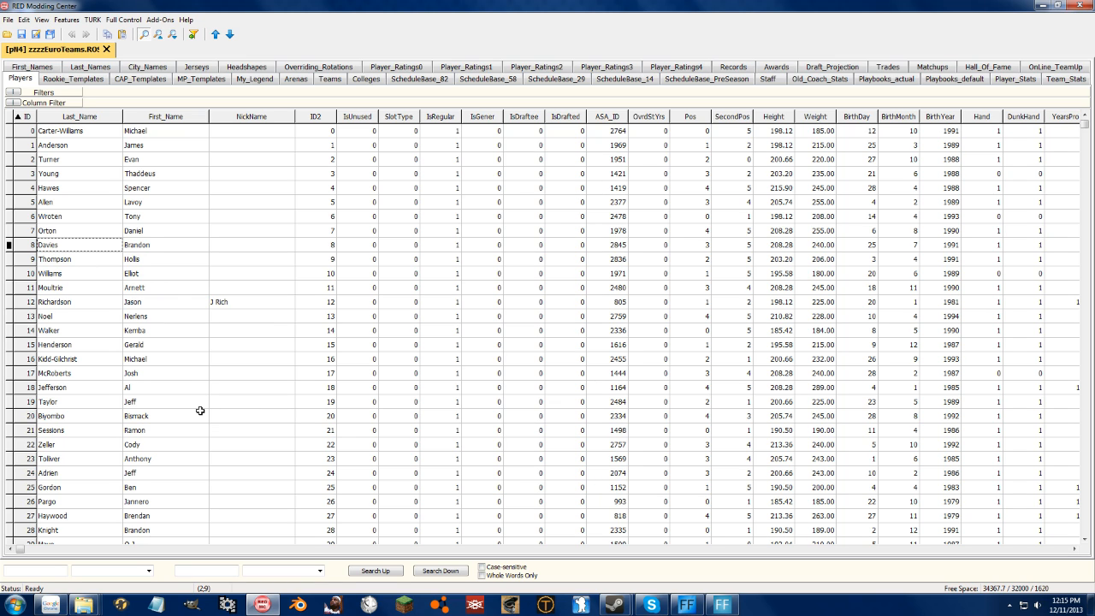
type("1")
key("Return")
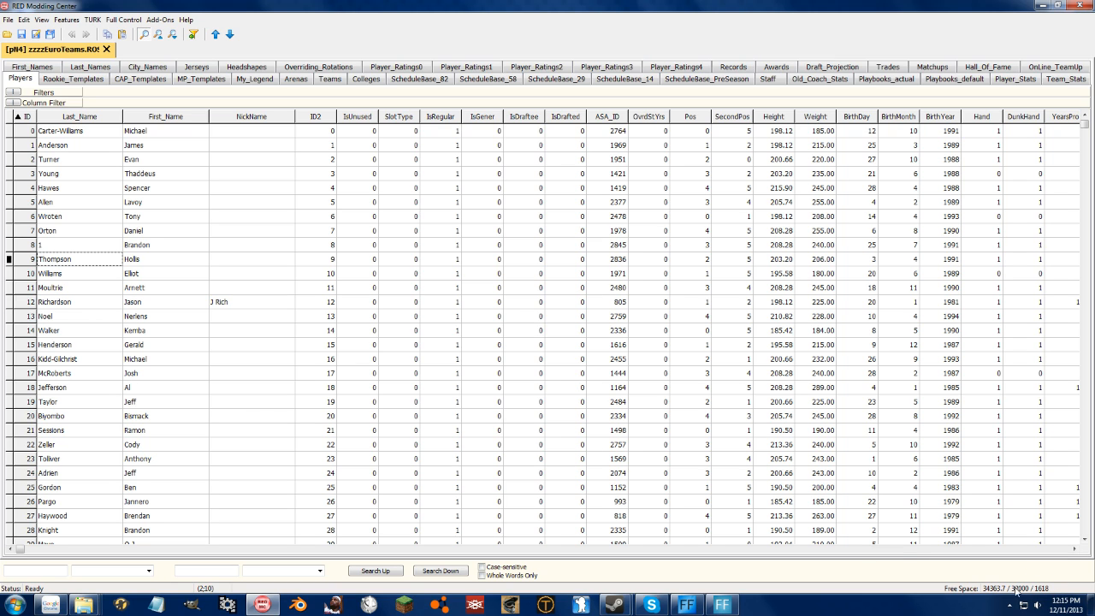
Set the last name of the player with ID 8 to NLSC4Lyfe
left_click(59, 245)
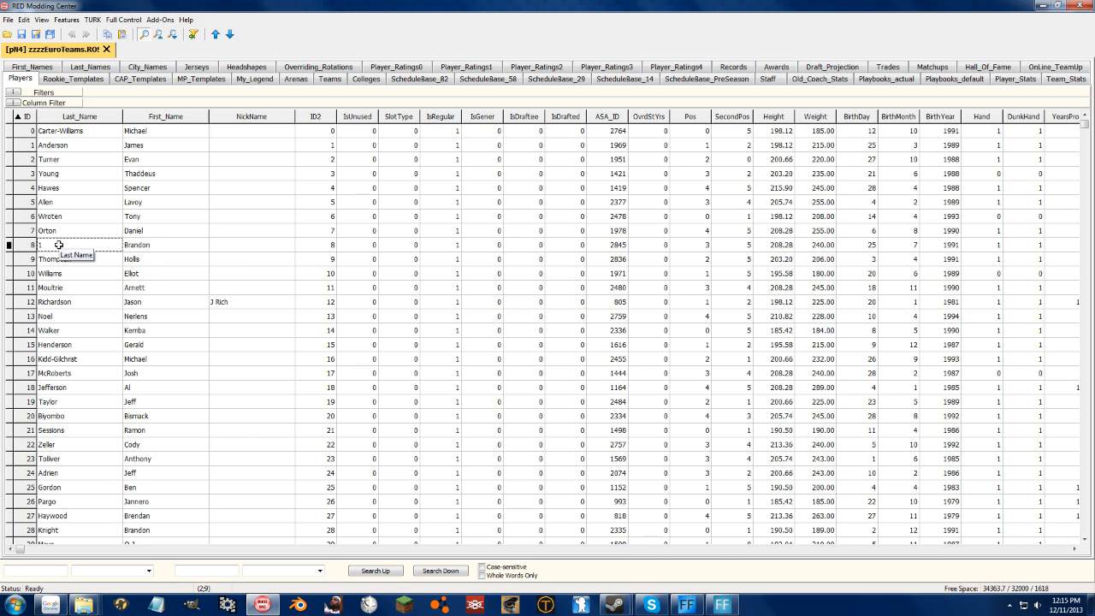
type("NLSC4Lyfe")
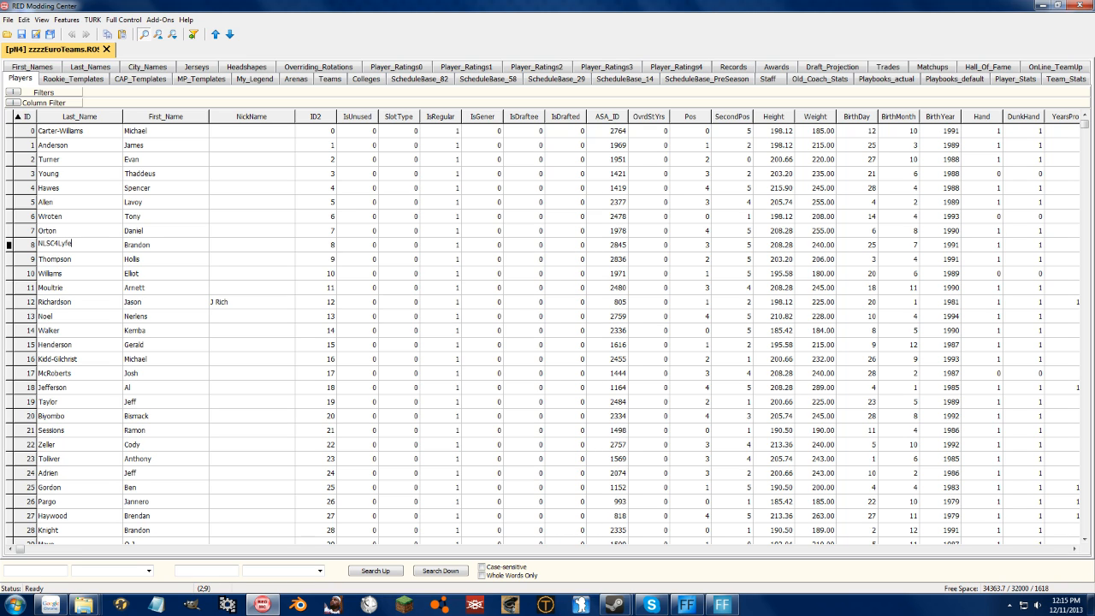
key("Return")
Append 1 to the edited last name of player ID 8 so it reads NLSC4Lyfe1
left_click(63, 246)
left_click(79, 247)
type("1")
key("Return")
left_click(135, 314)
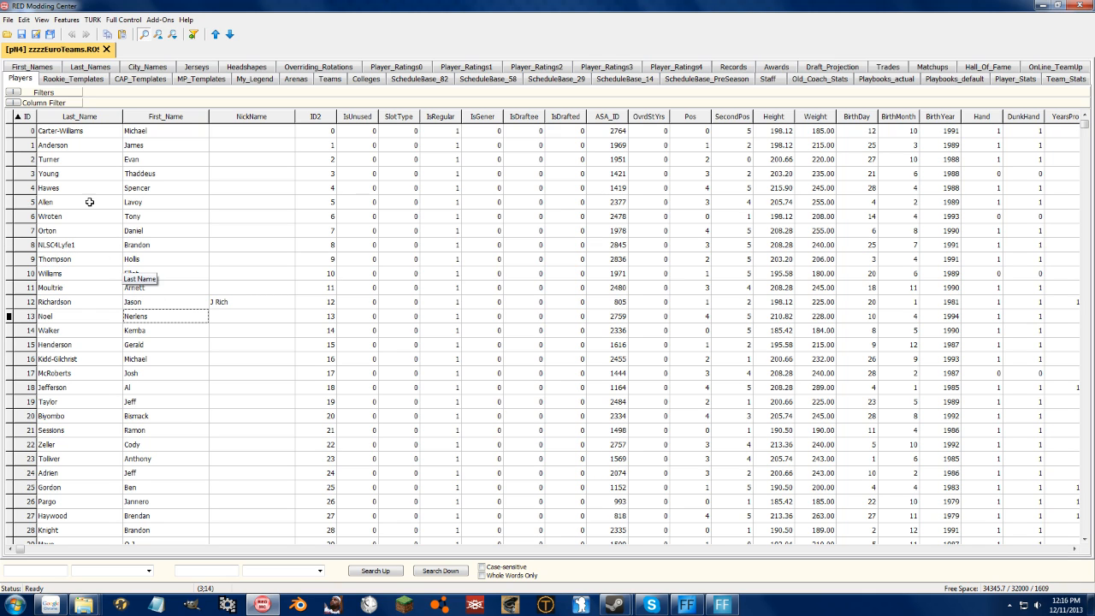
left_click(86, 240)
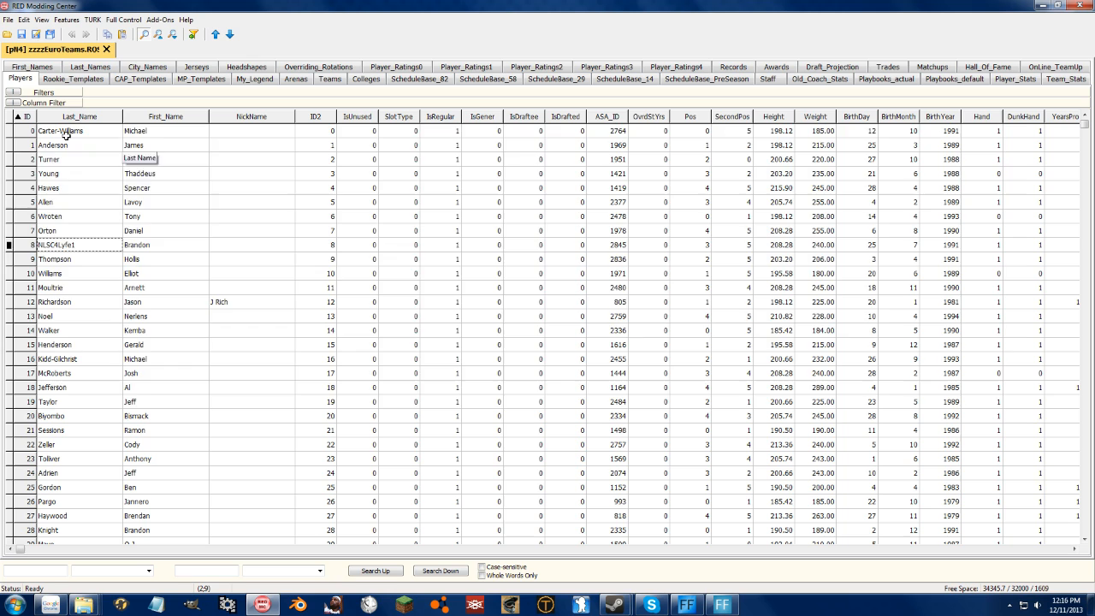
Clone the player records with IDs 0 through 10 in the Players table
left_click_drag(74, 132, 52, 274)
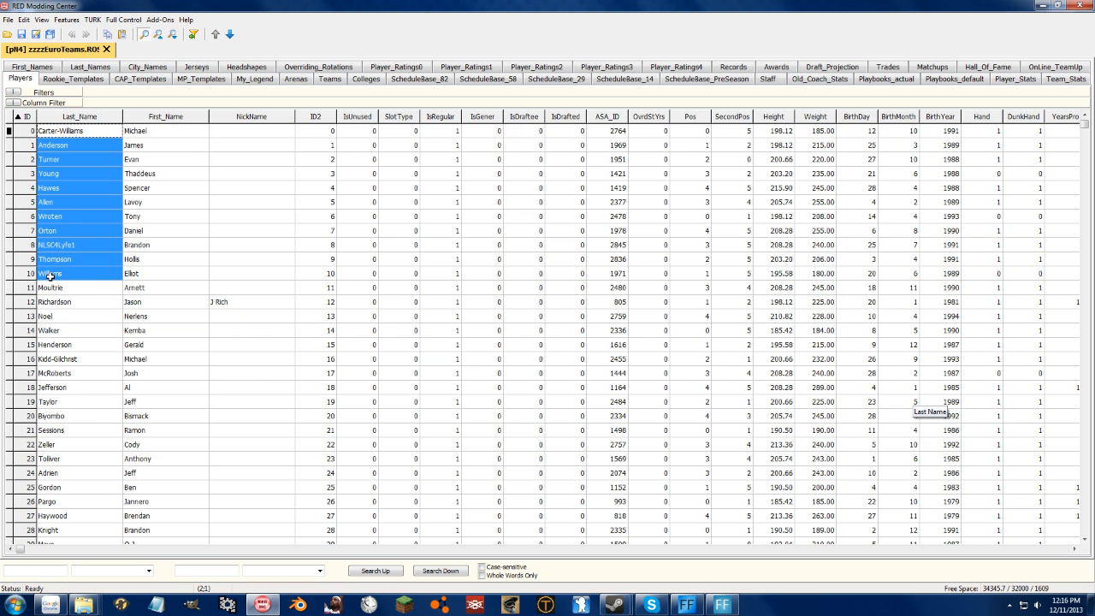
right_click(70, 213)
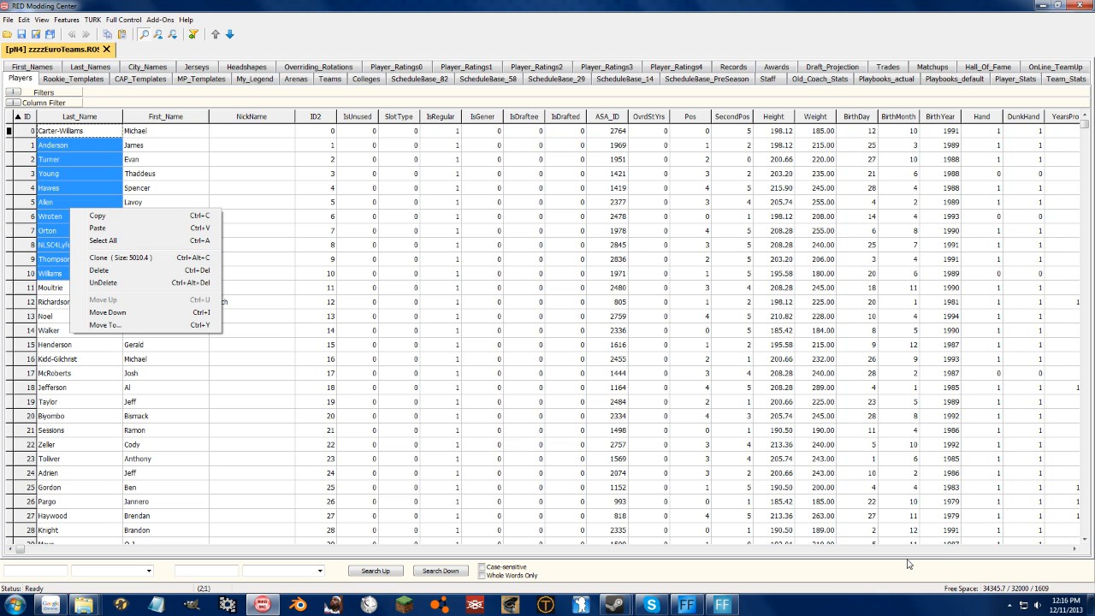
left_click(106, 260)
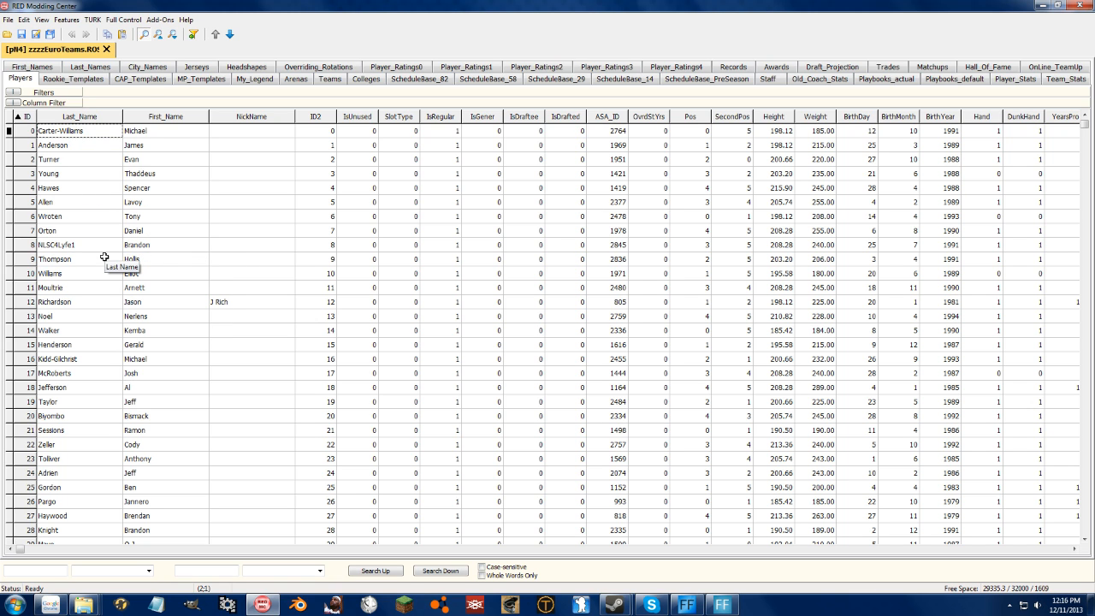
Clone the team records with IDs 0 through 103 in the Teams table
left_click(329, 82)
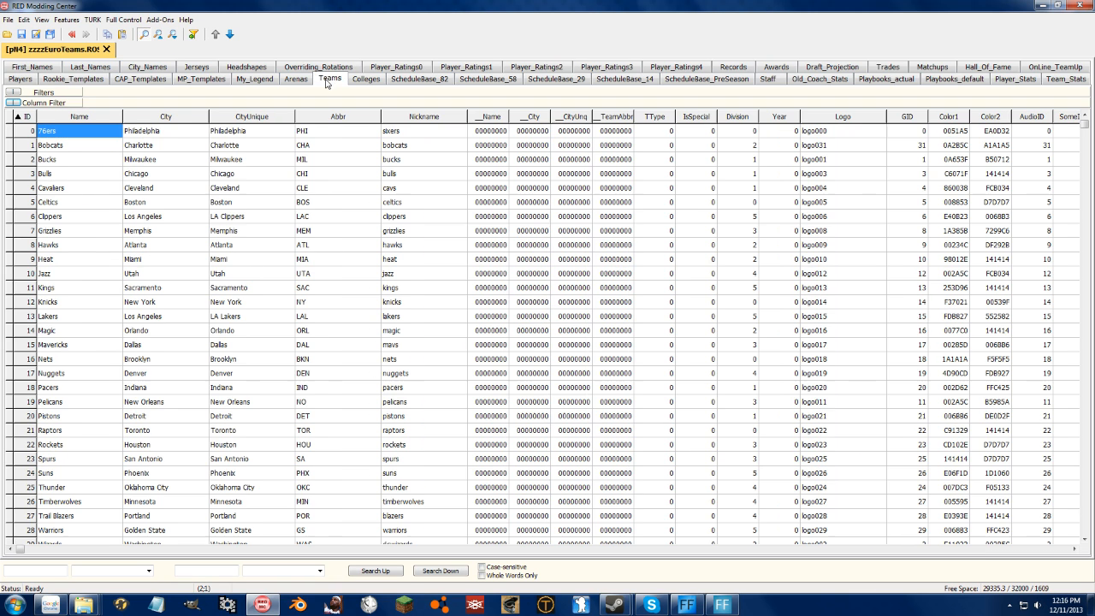
left_click(110, 242)
left_click(66, 135)
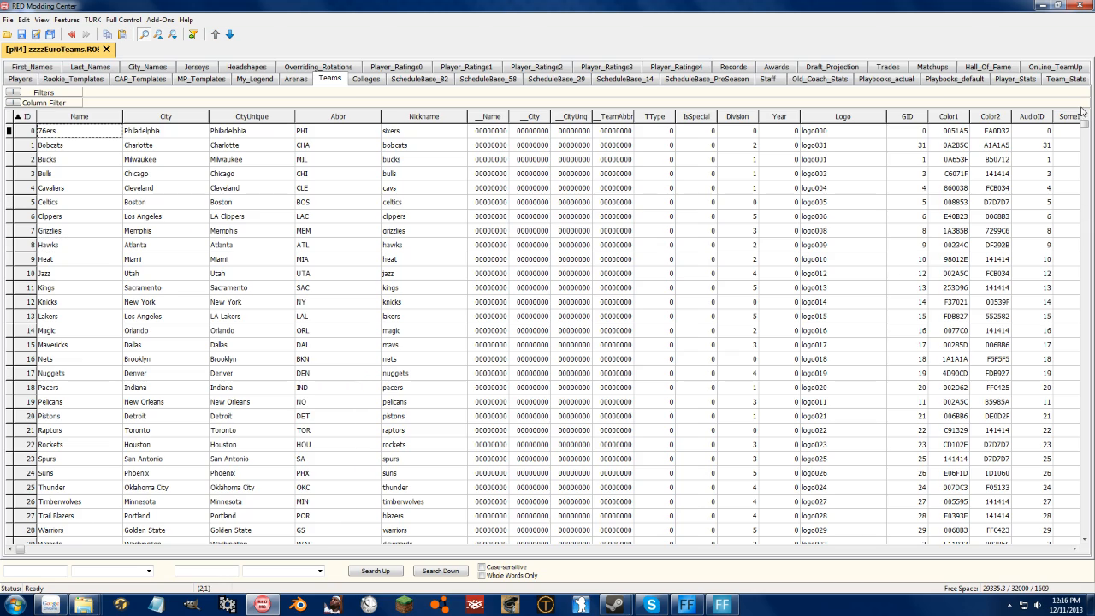
left_click_drag(1085, 127, 1085, 536)
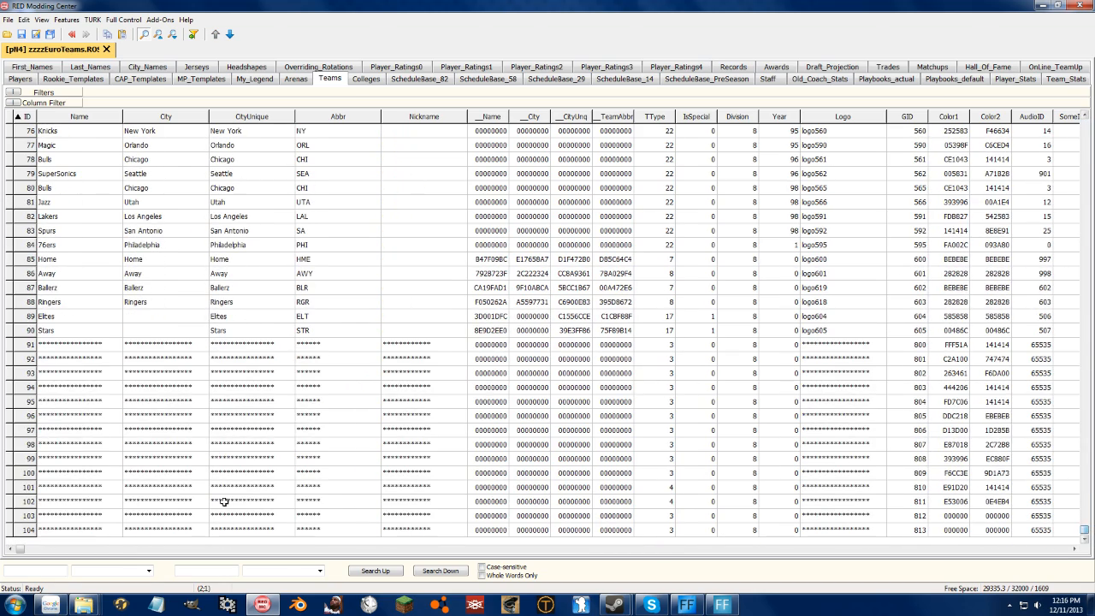
left_click(78, 520, "shift")
right_click(77, 505)
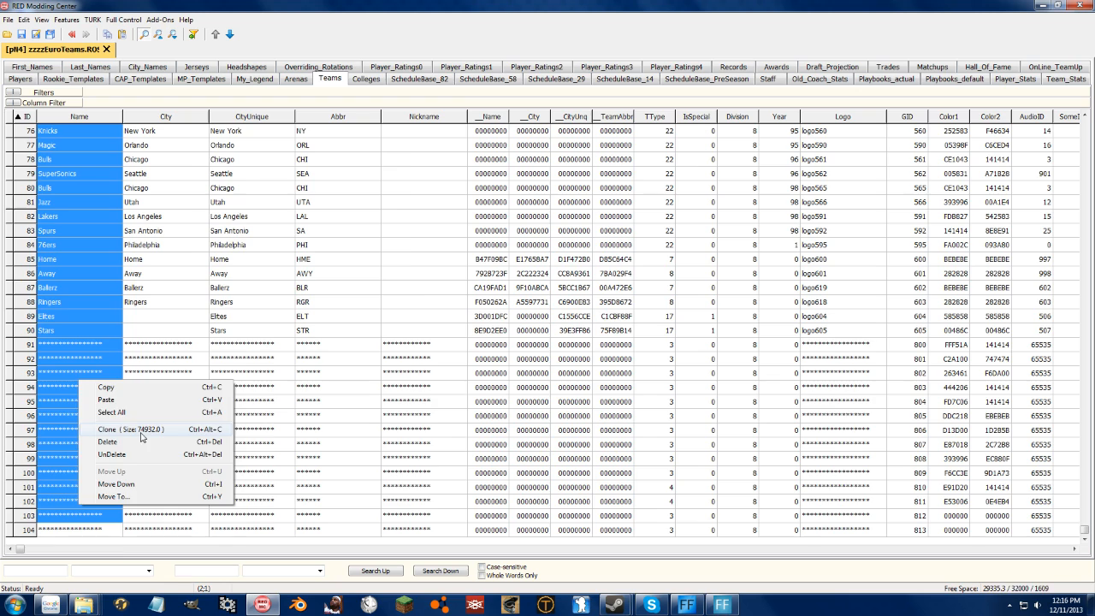
left_click(142, 432)
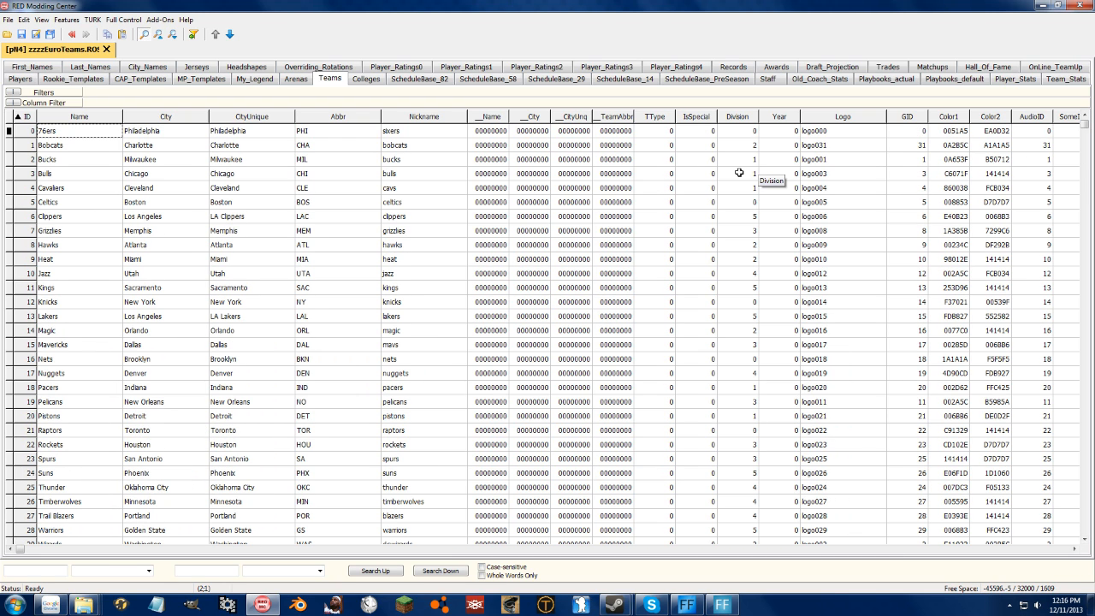
Delete all records in the ScheduleBase_82 table and undelete the one with ID 0
left_click(442, 82)
left_click(73, 147)
key("ctrl+a")
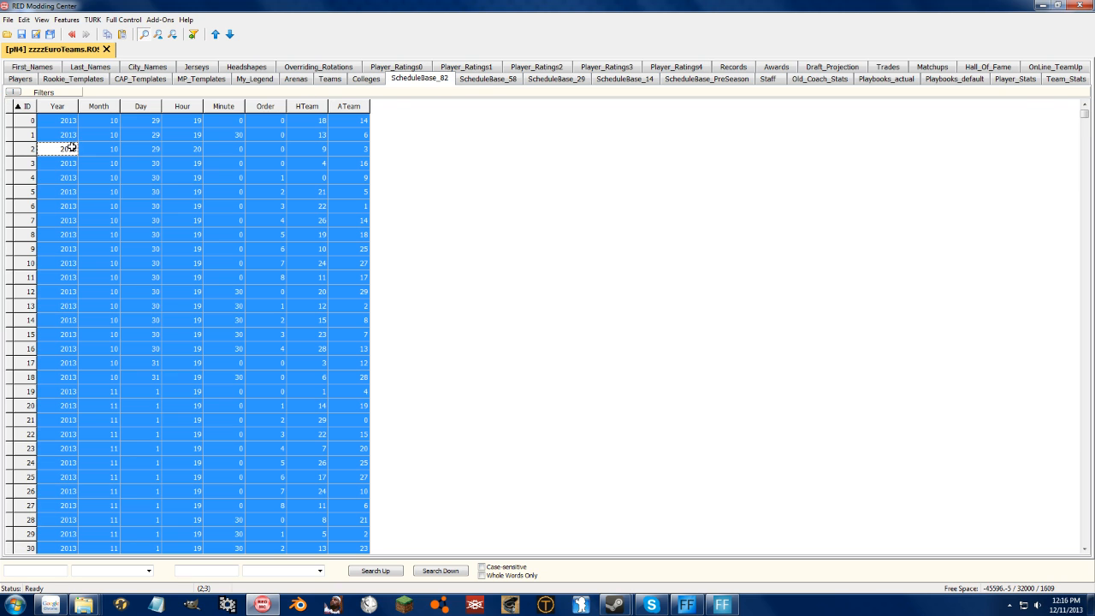
right_click(52, 126)
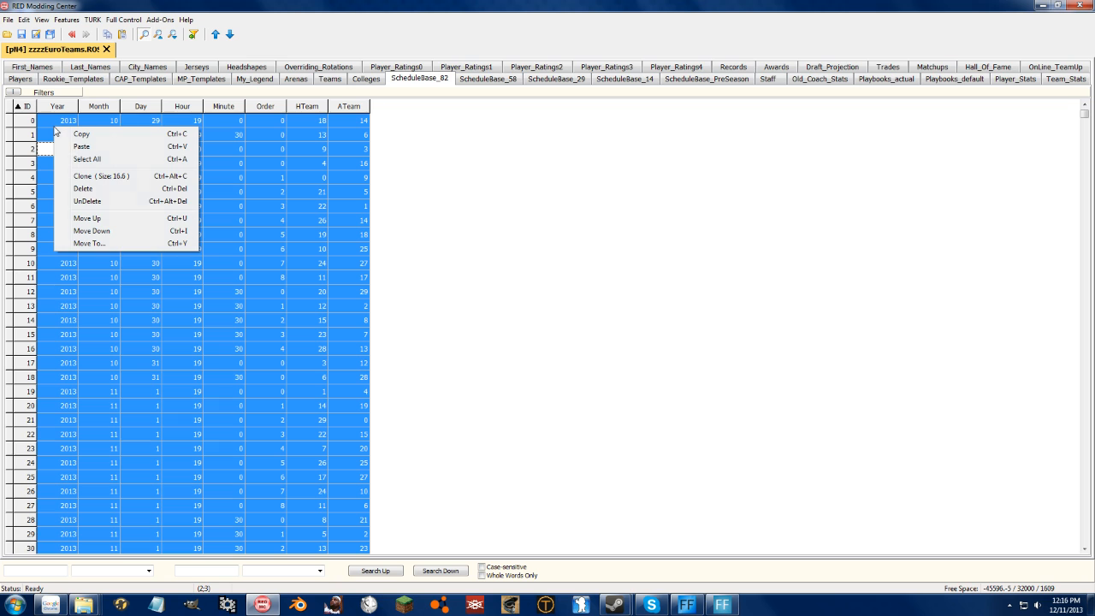
left_click(91, 190)
right_click(65, 122)
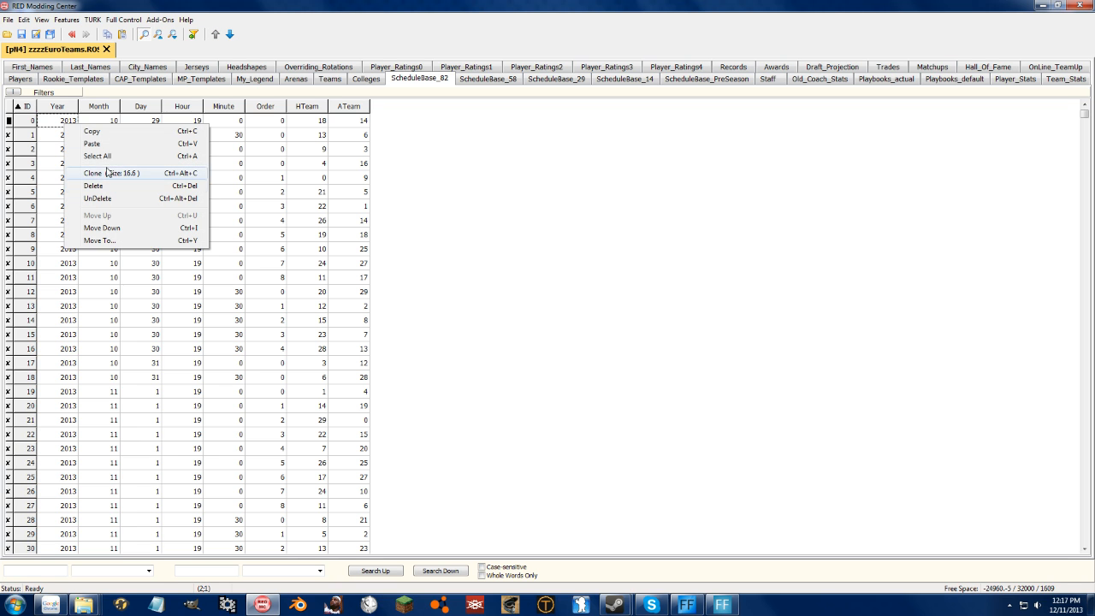
left_click(101, 189)
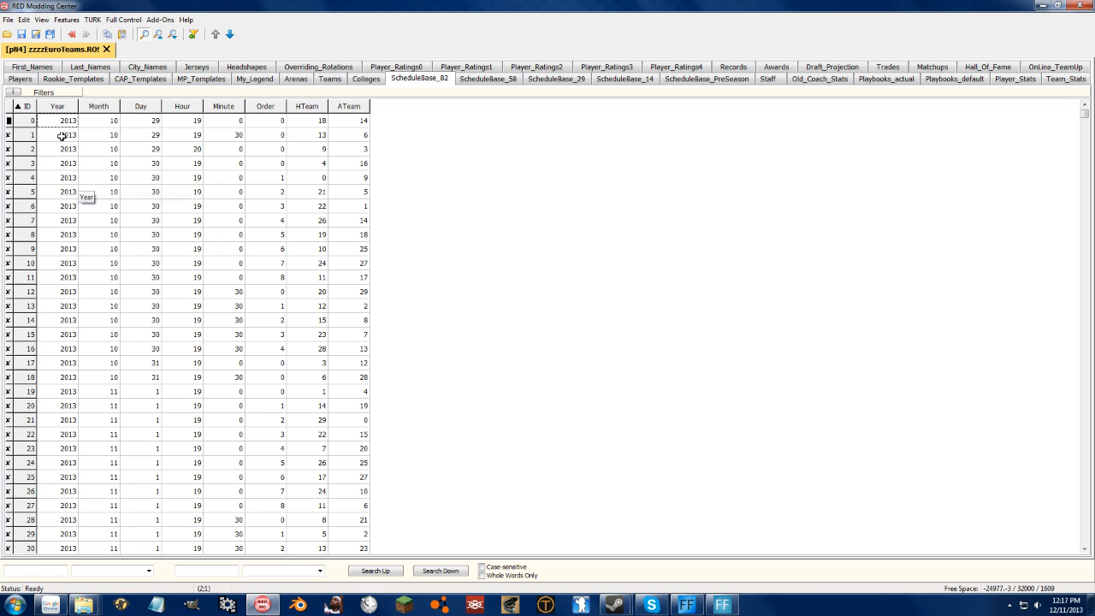
left_click(137, 177)
Delete all records in the ScheduleBase_58 table and undelete the one with ID 0
left_click(502, 83)
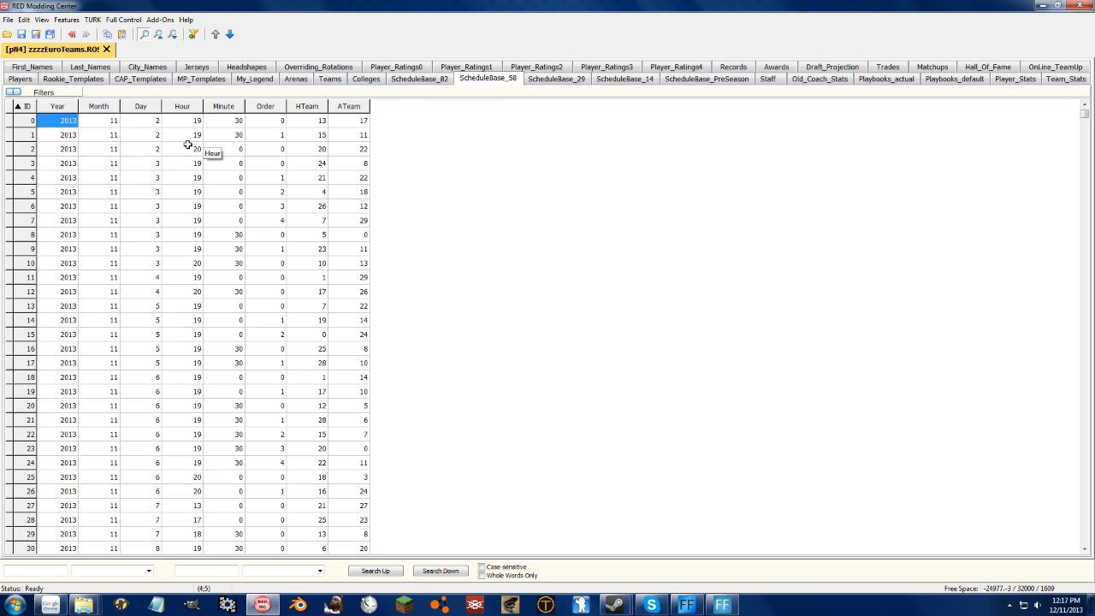
key("ctrl+a")
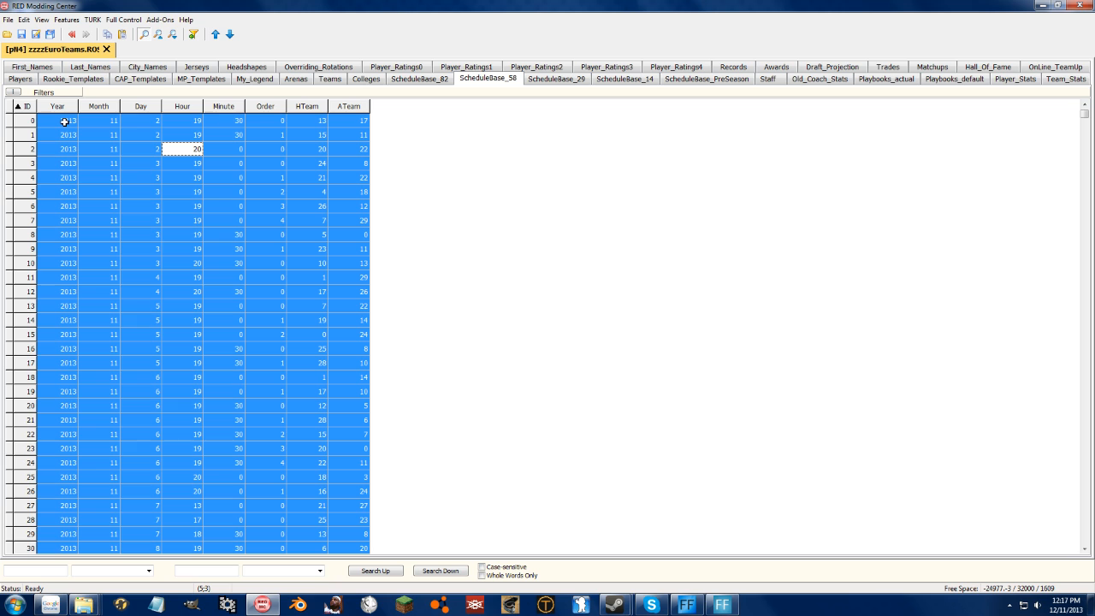
left_click(64, 122)
right_click(64, 123)
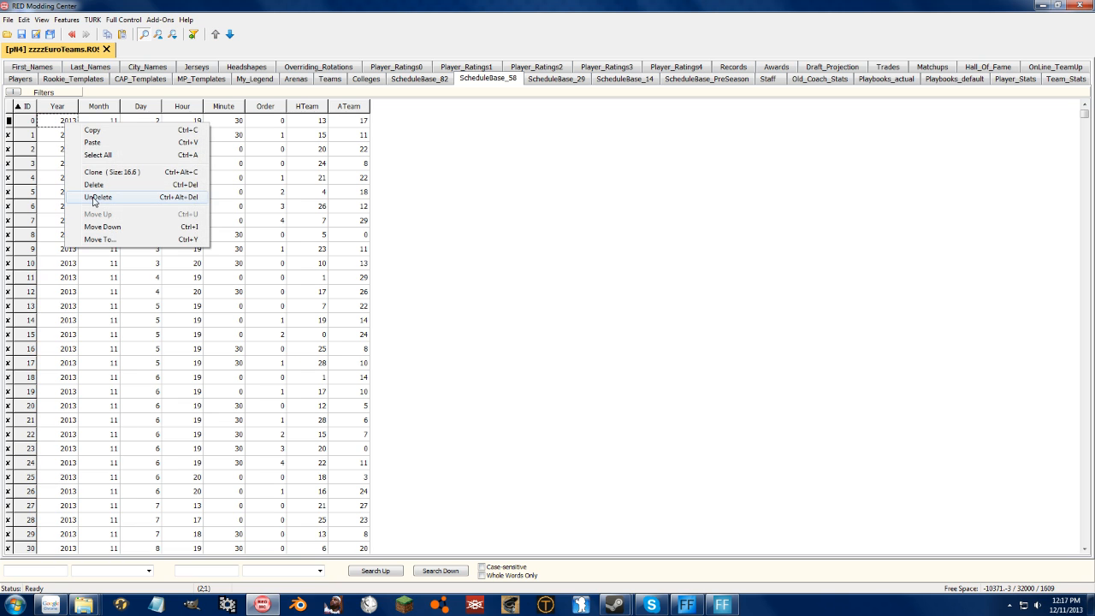
left_click(90, 199)
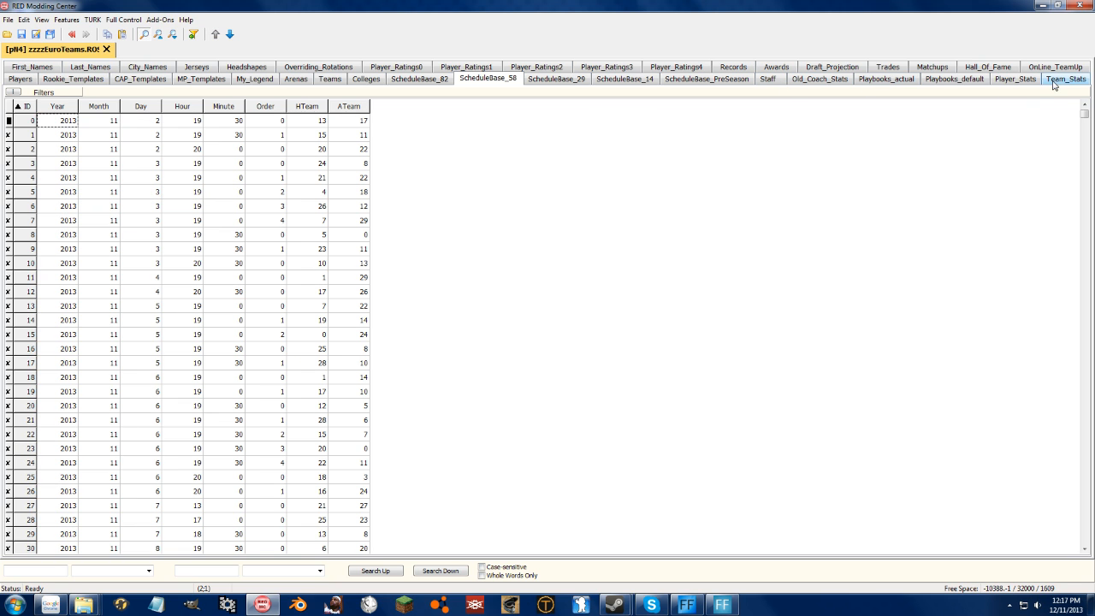
Delete all records in the Hall_Of_Fame table and undelete the one with ID 0
left_click(988, 67)
left_click(282, 202)
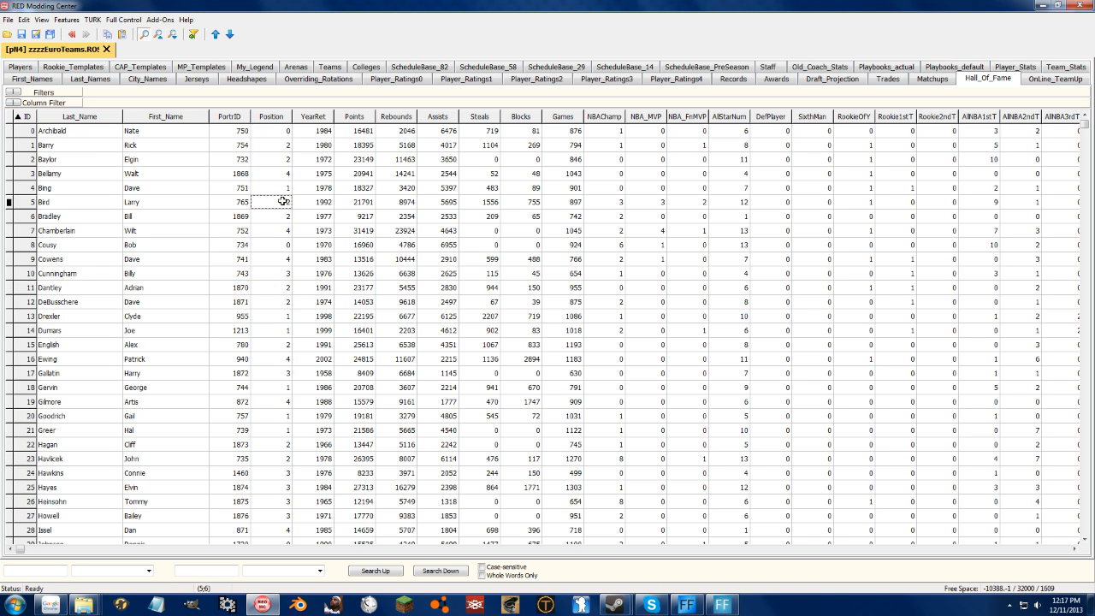
key("ctrl+a")
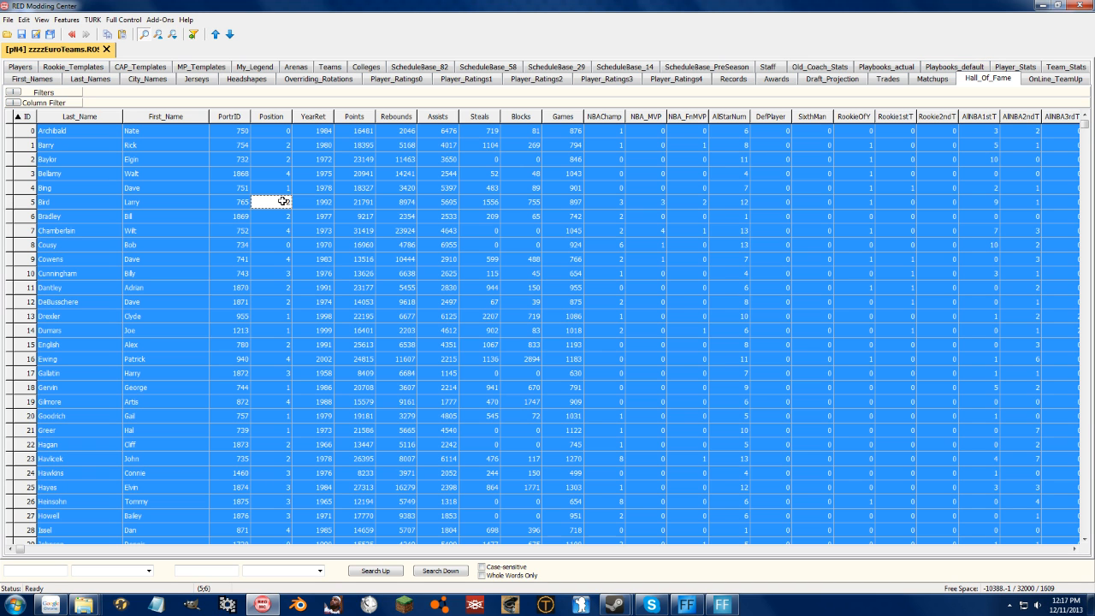
left_click(88, 130)
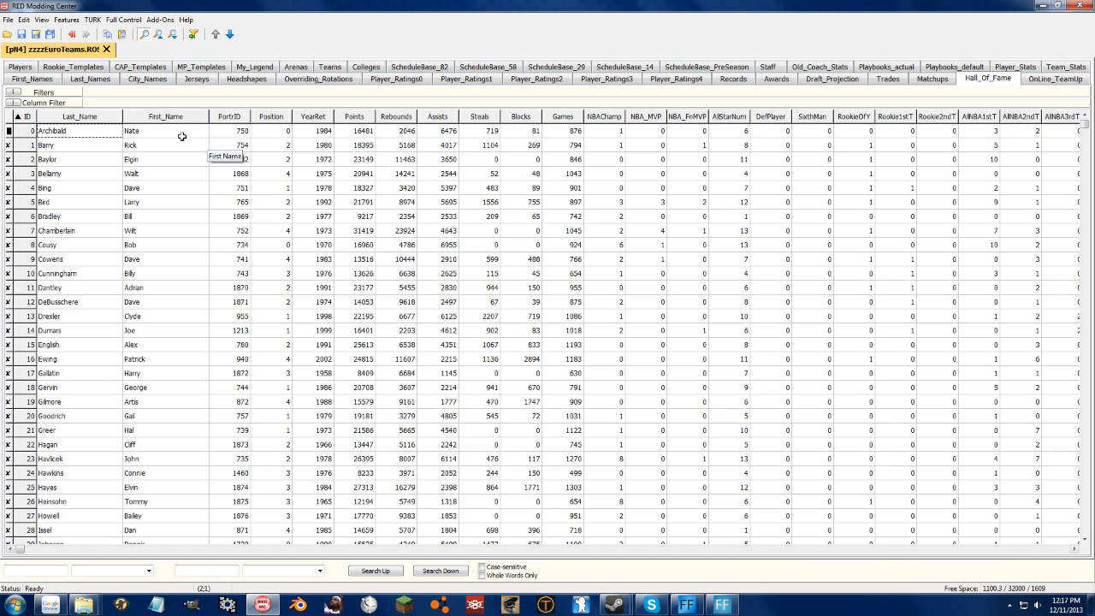
right_click(75, 134)
left_click(111, 210)
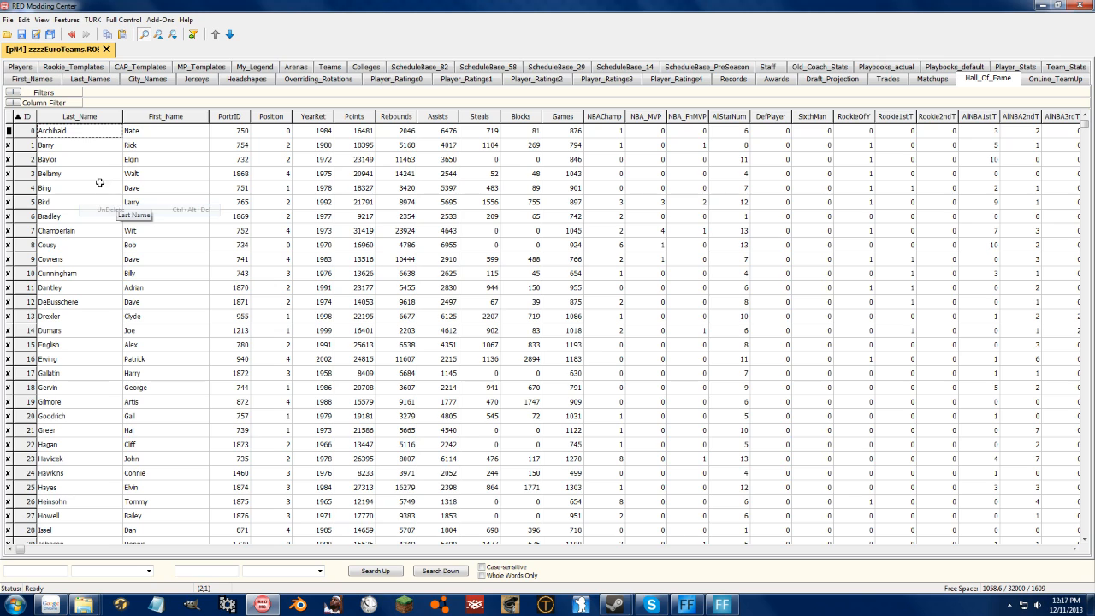
left_click(72, 145)
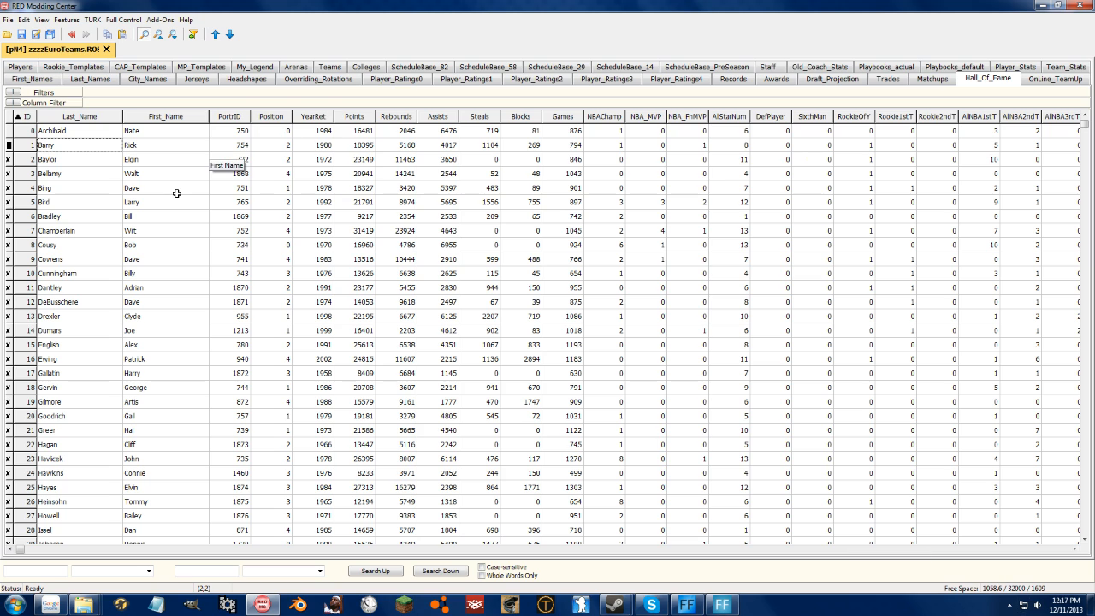
left_click(65, 160)
left_click(46, 136)
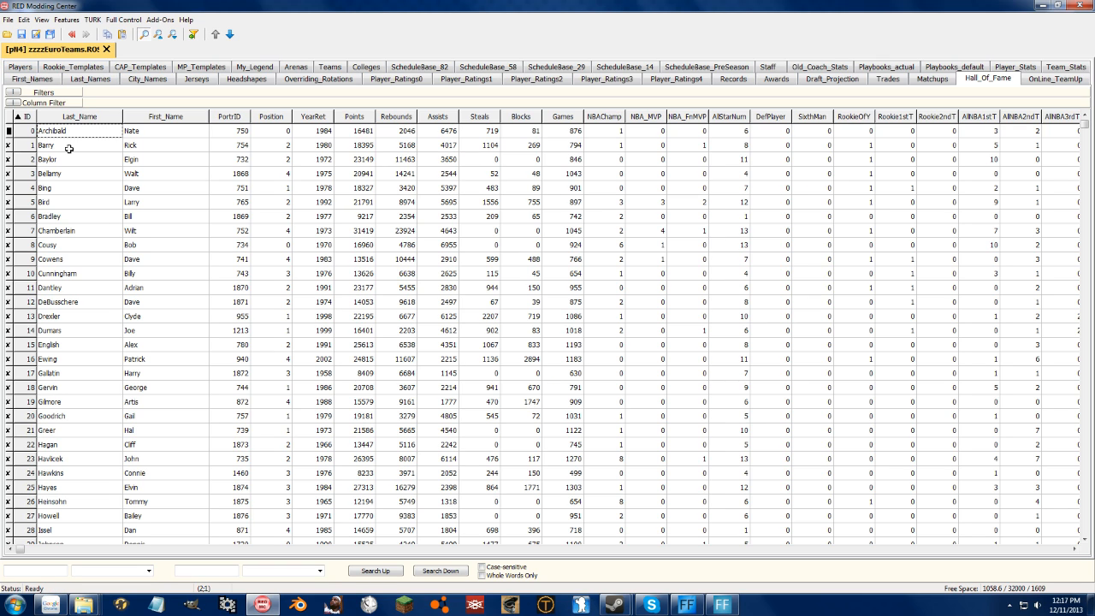
left_click(94, 228)
Clone all records in the OnLine_TeamUp table
left_click(1049, 78)
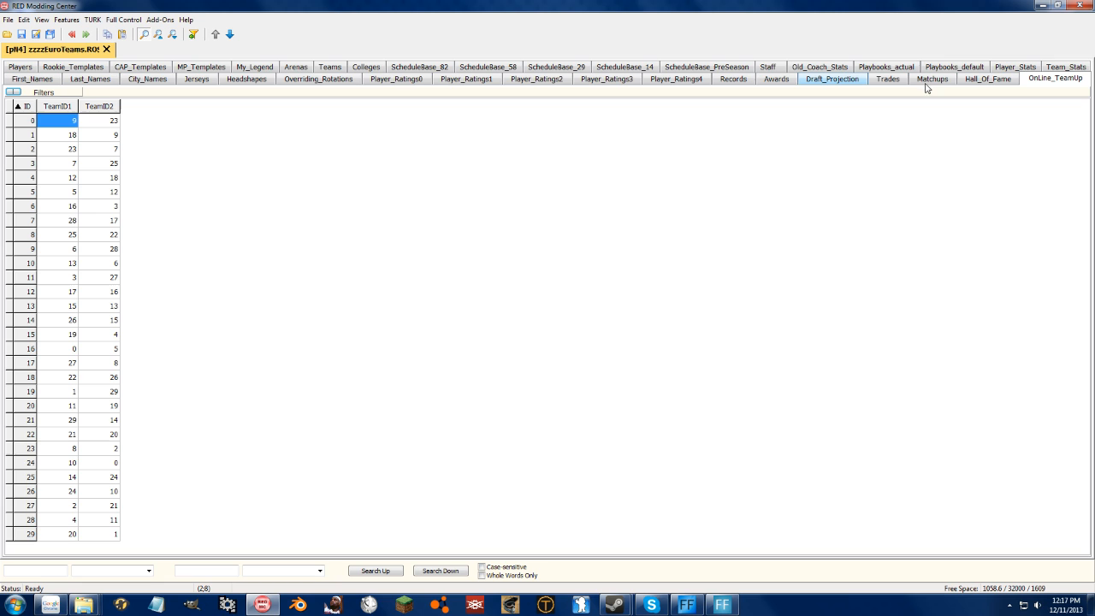
left_click(68, 162)
left_click(67, 147)
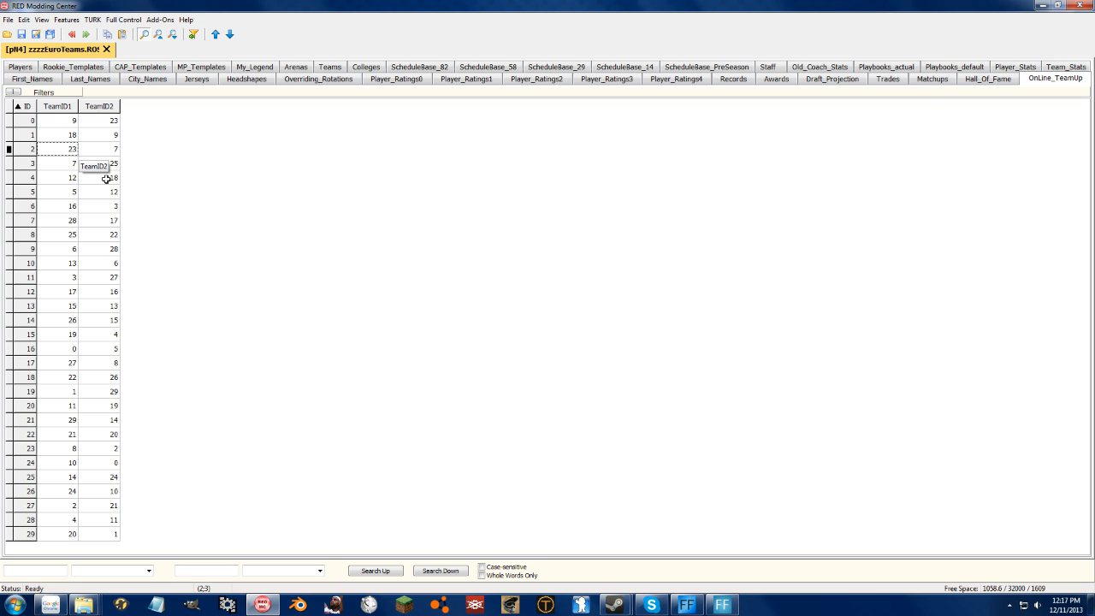
key("ctrl+a")
right_click(72, 151)
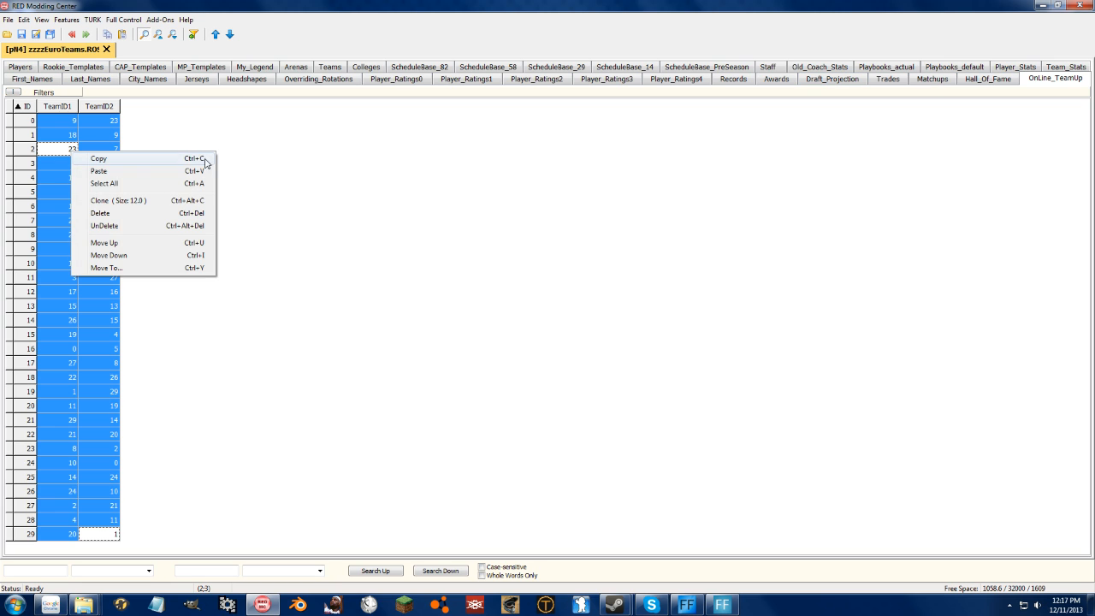
left_click(125, 202)
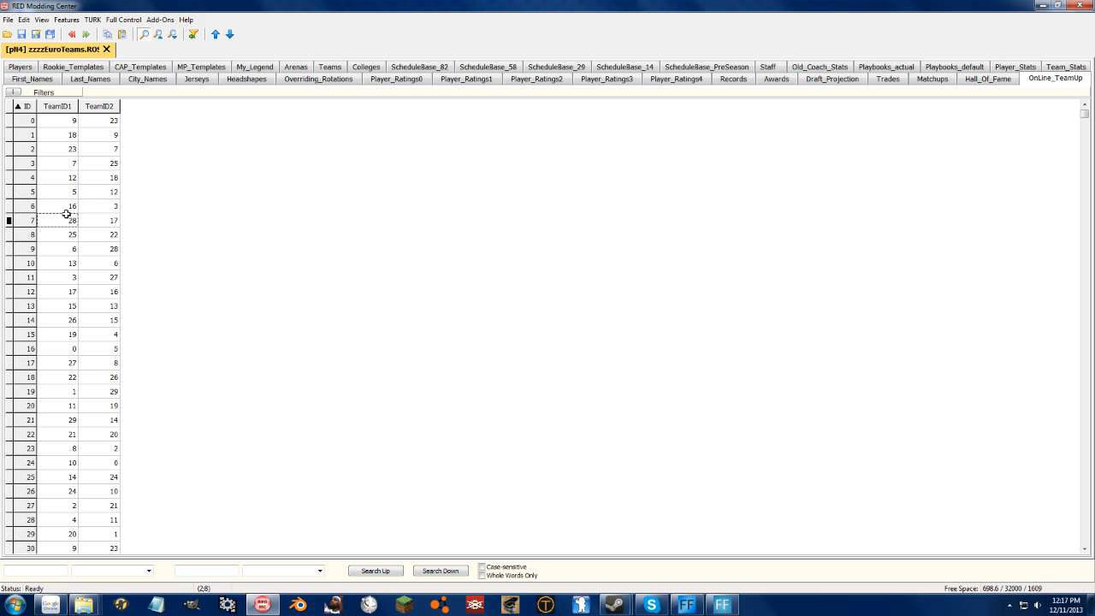
Clone all records in the First_Names table and try to save the roster file
left_click(39, 82)
left_click(121, 206)
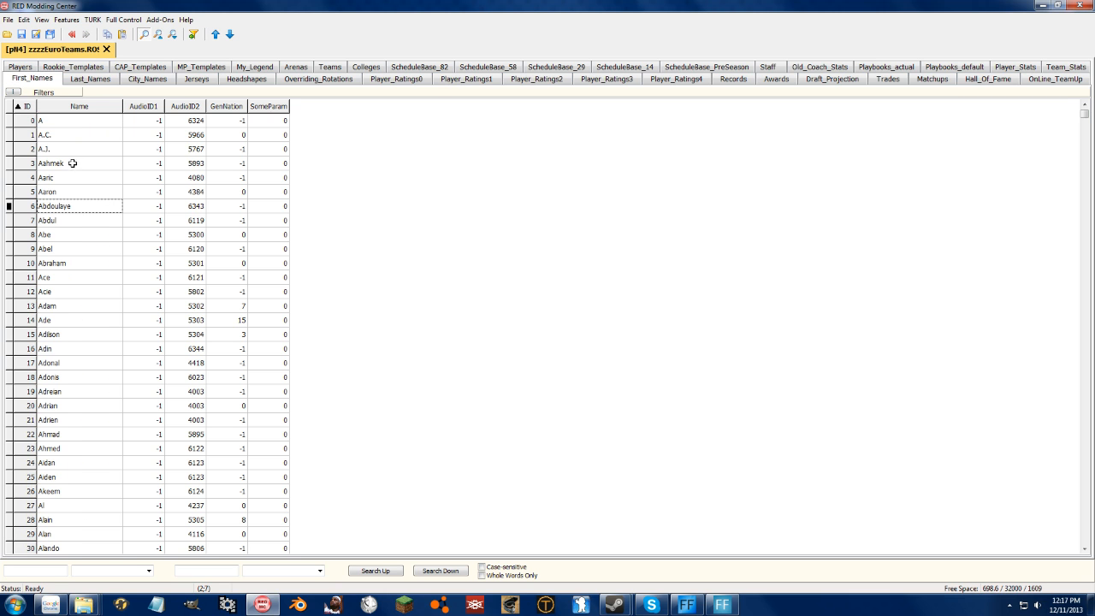
key("ctrl+a")
right_click(85, 175)
left_click(125, 226)
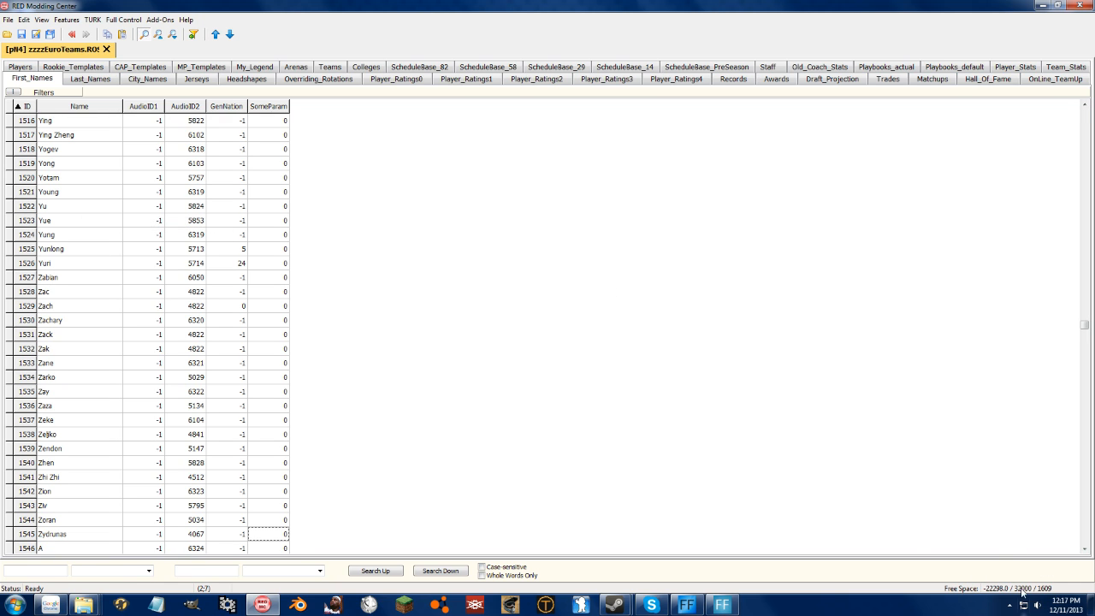
left_click(21, 34)
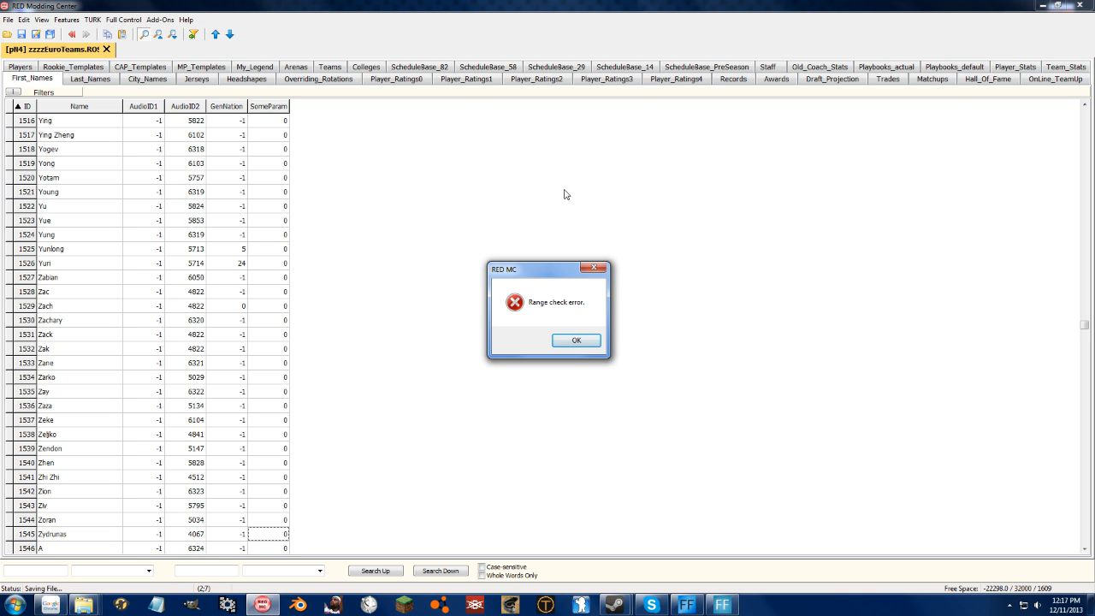
left_click(575, 342)
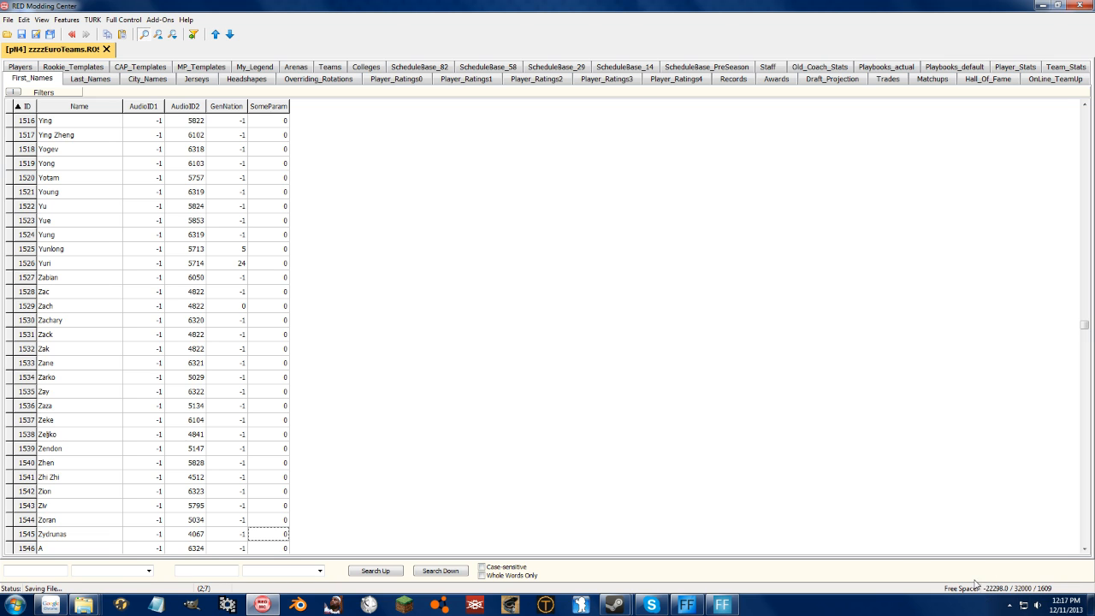
Delete all records in the First_Names table and undelete the one with ID 1518
left_click(108, 166)
key("ctrl+a")
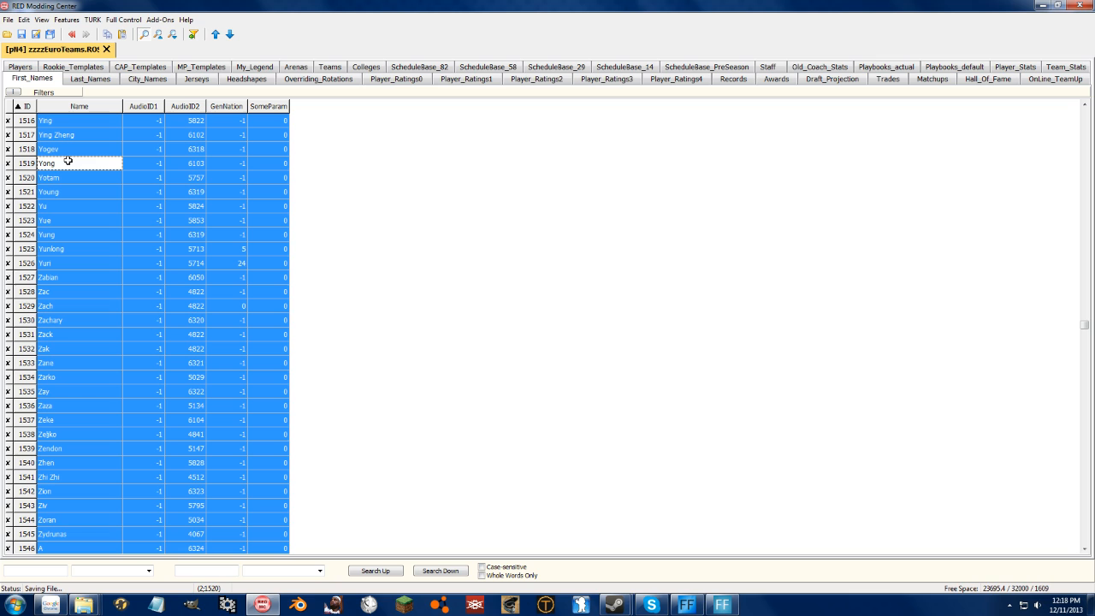
left_click(54, 147)
right_click(56, 149)
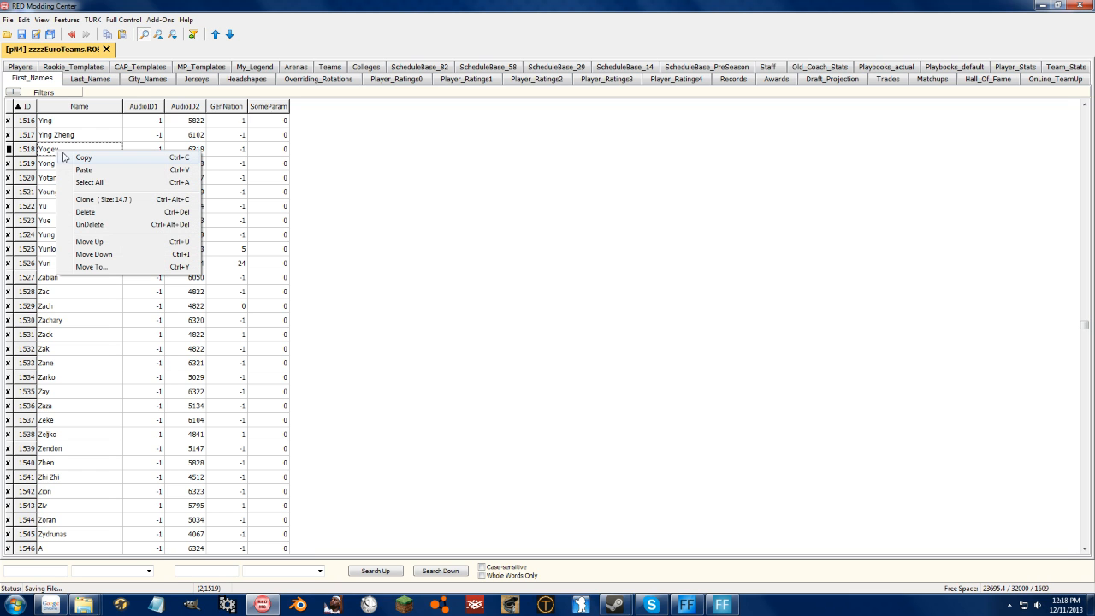
left_click(100, 224)
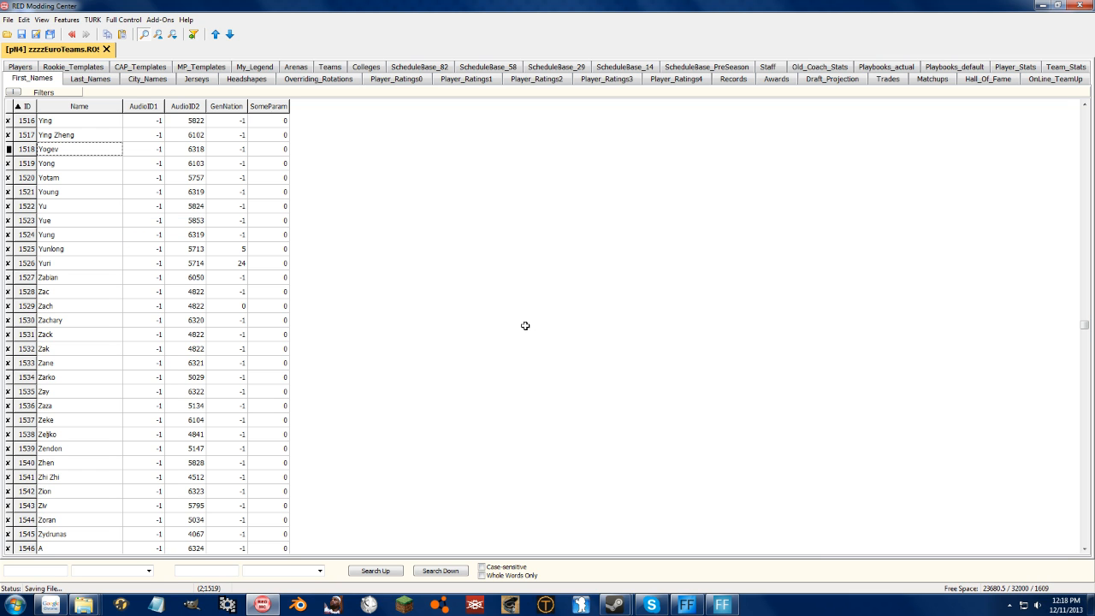